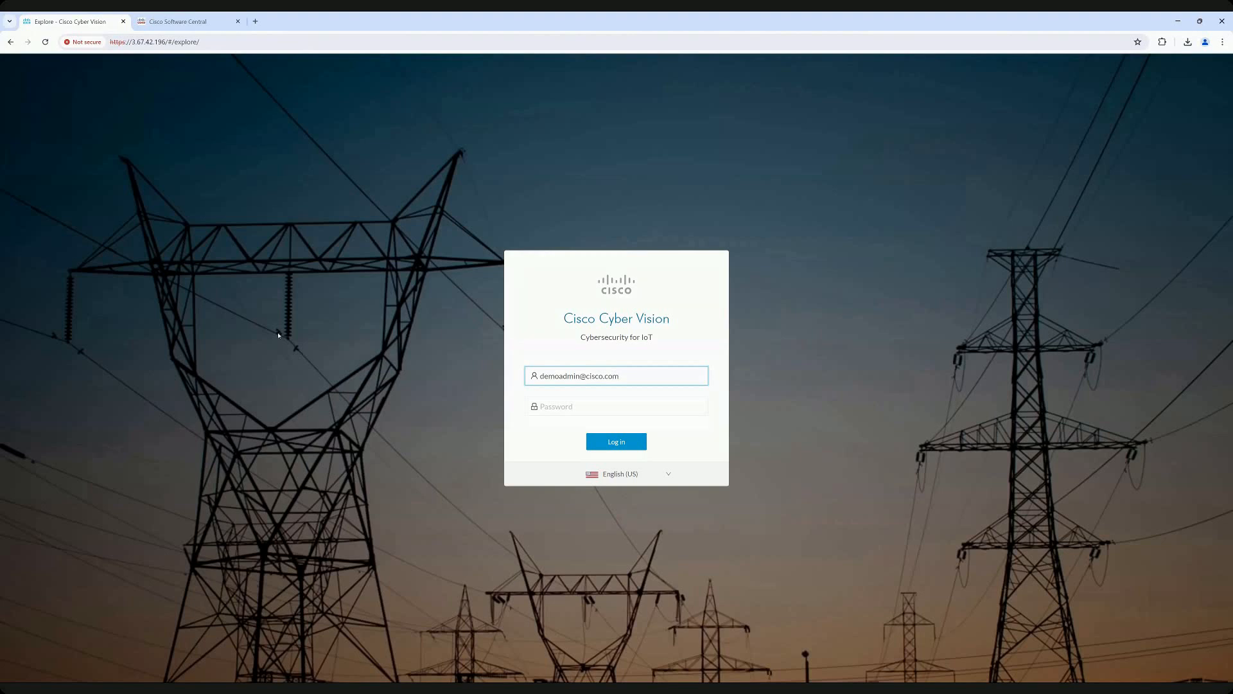
Enter the account password and log in to Cisco Cyber Vision
click(561, 399)
key(ctrl+v)
click(602, 445)
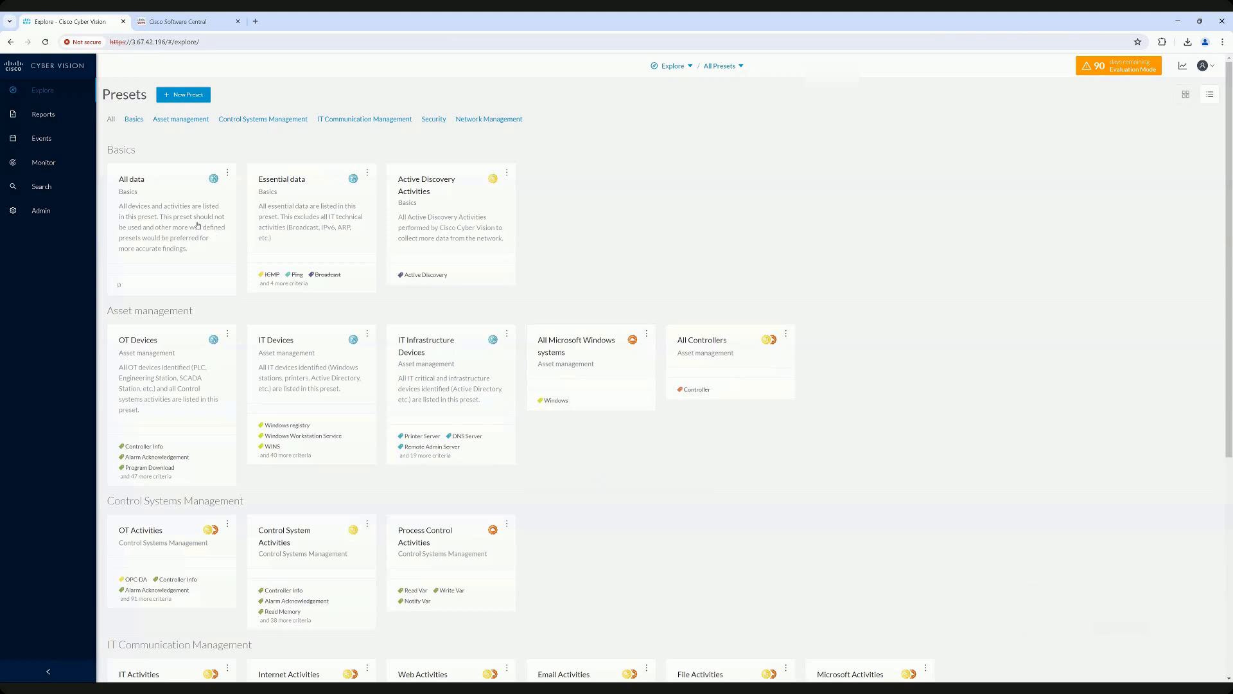
Open the system administration page and check the Knowledge DB's current database version and last import date
click(42, 210)
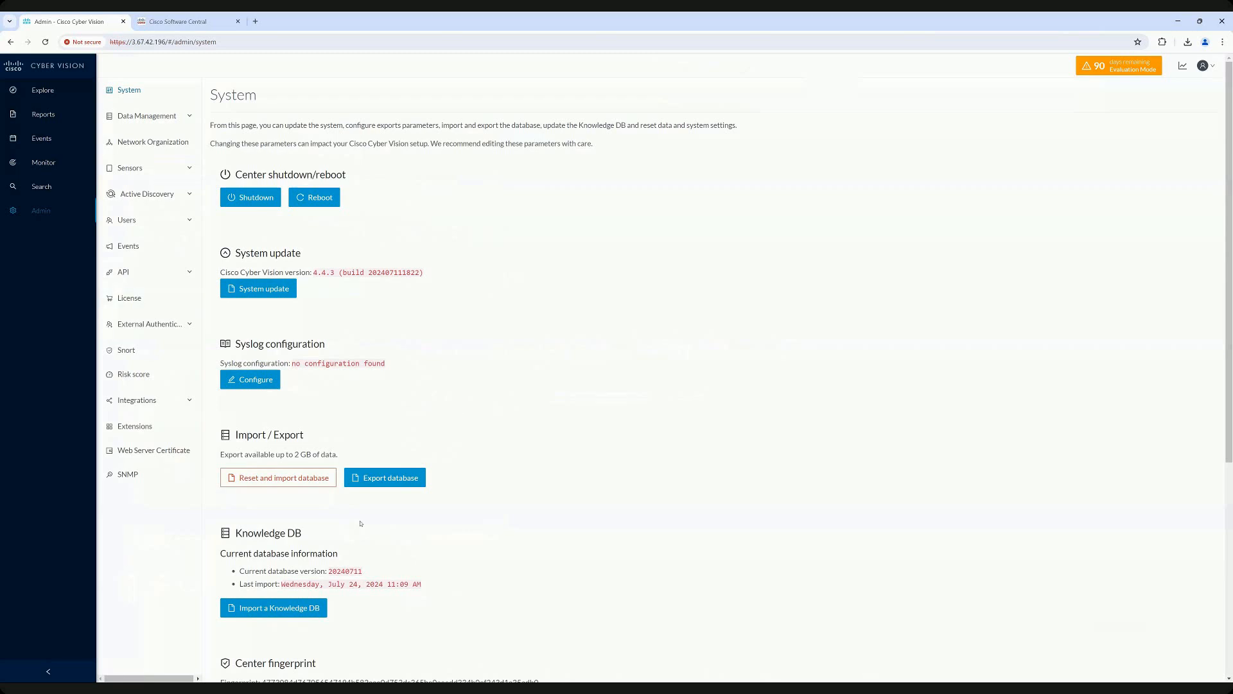
scroll(400, 566, down, 3)
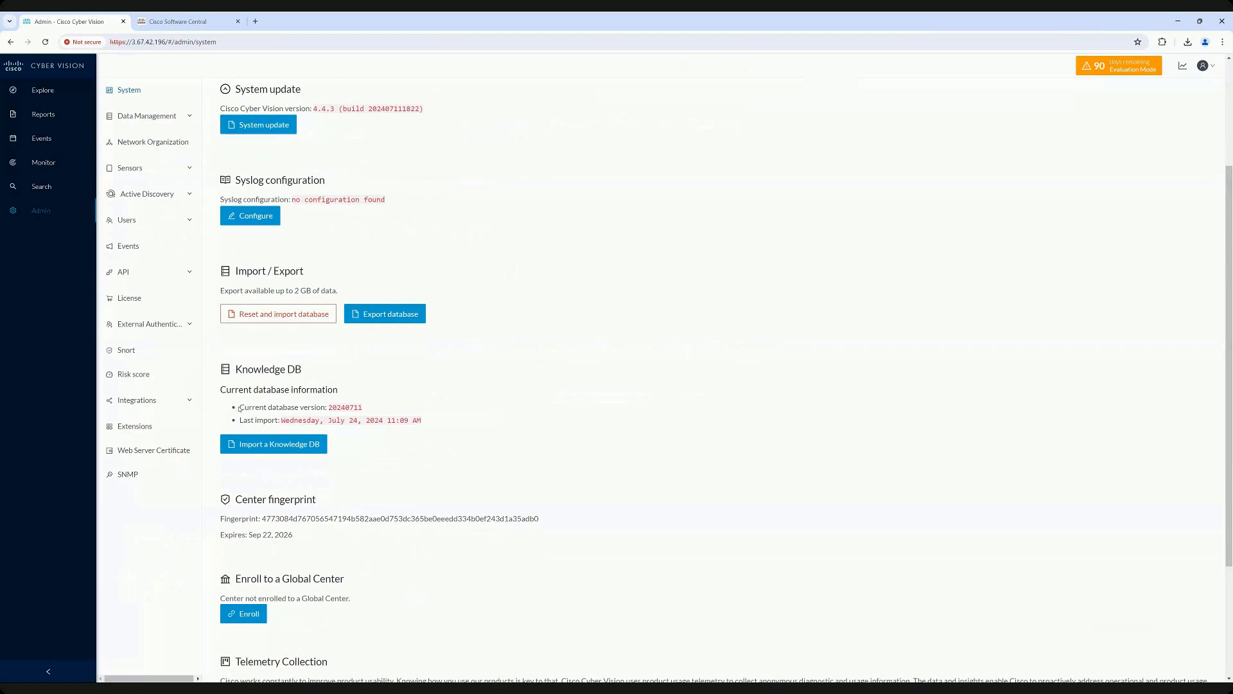
drag(239, 408, 366, 409)
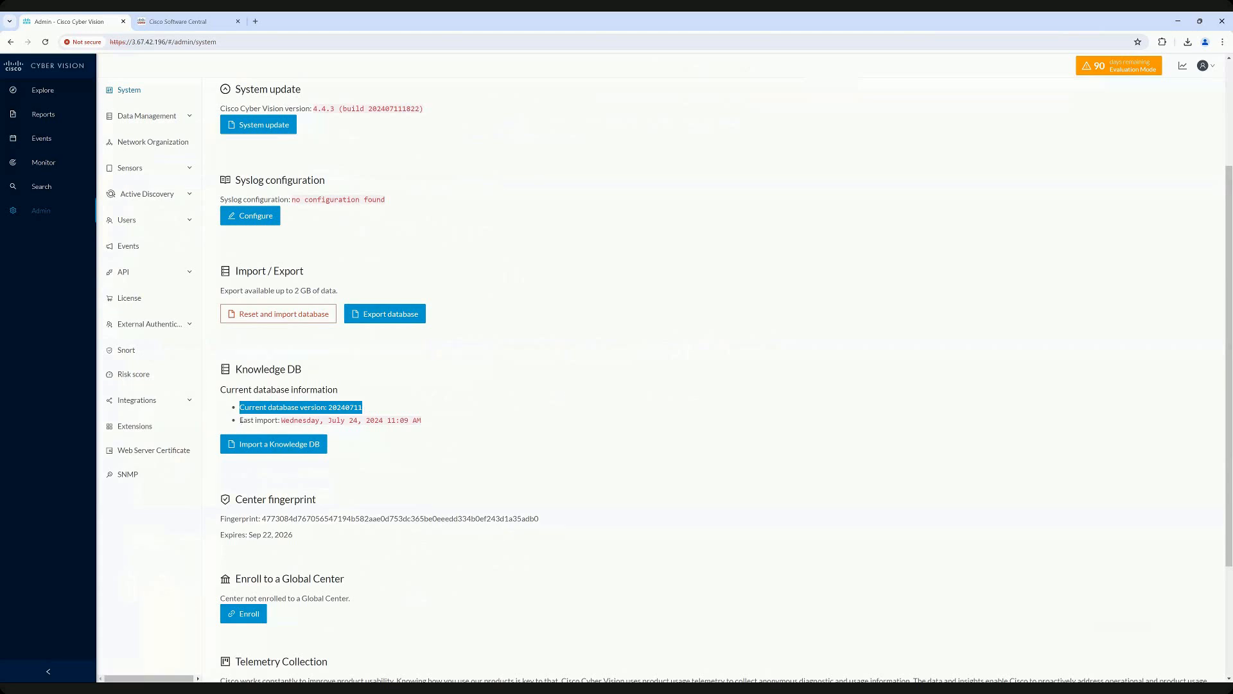
drag(242, 420, 424, 424)
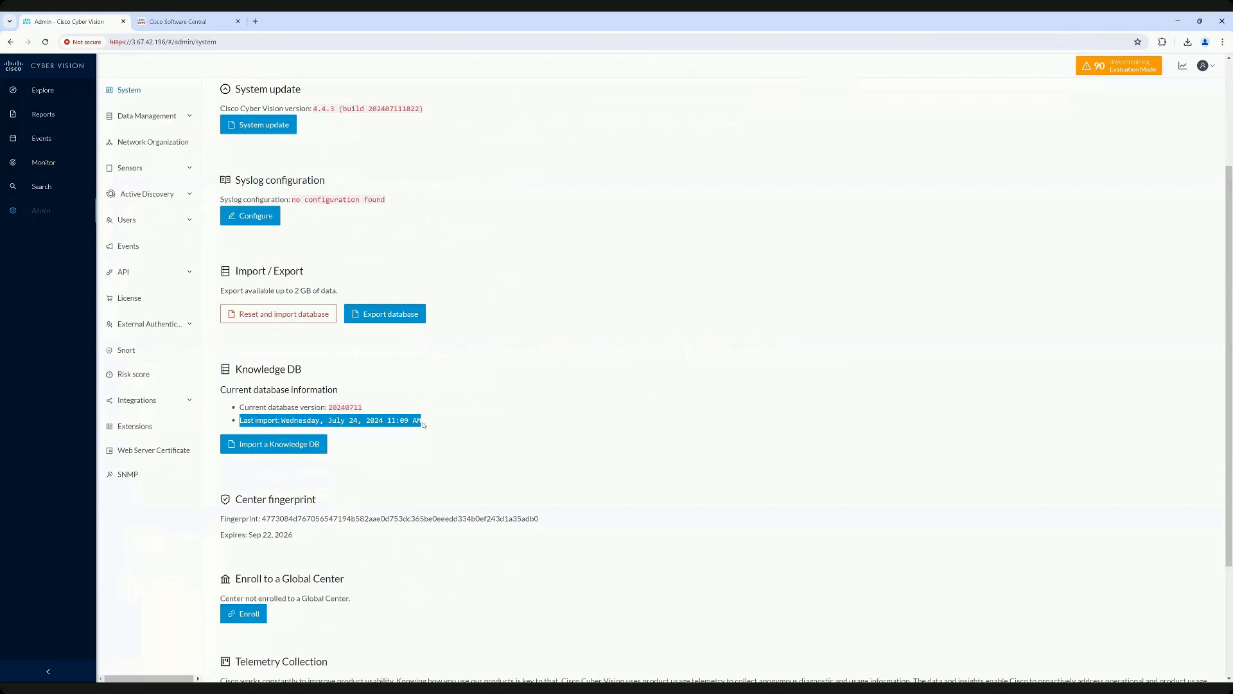
click(442, 424)
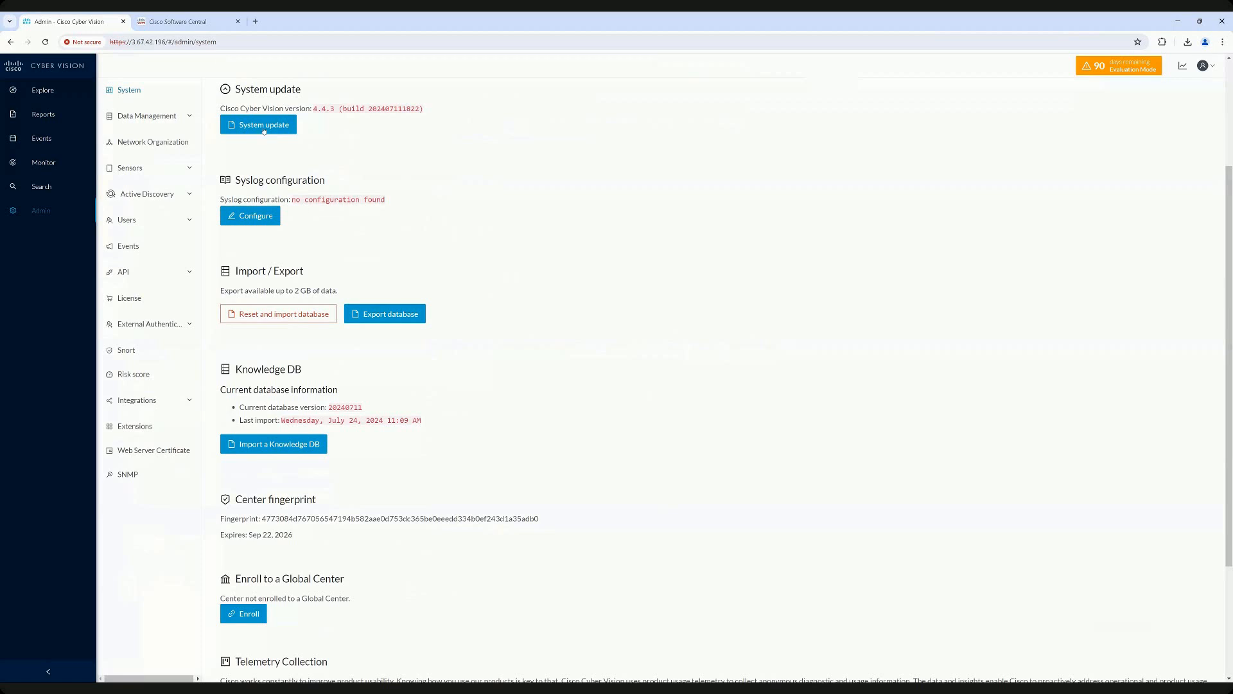
Go to the software downloads in Cisco Software Central, search for "cyber vision" and open the Cyber Vision Updates
click(186, 21)
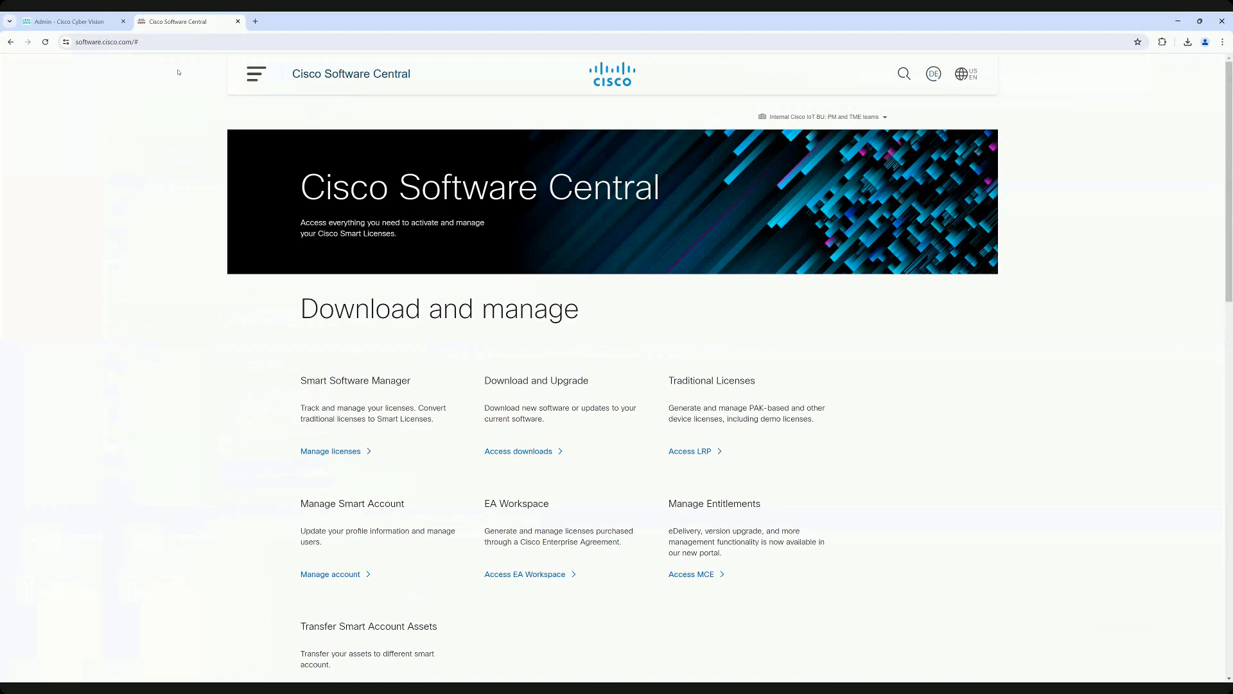
click(528, 452)
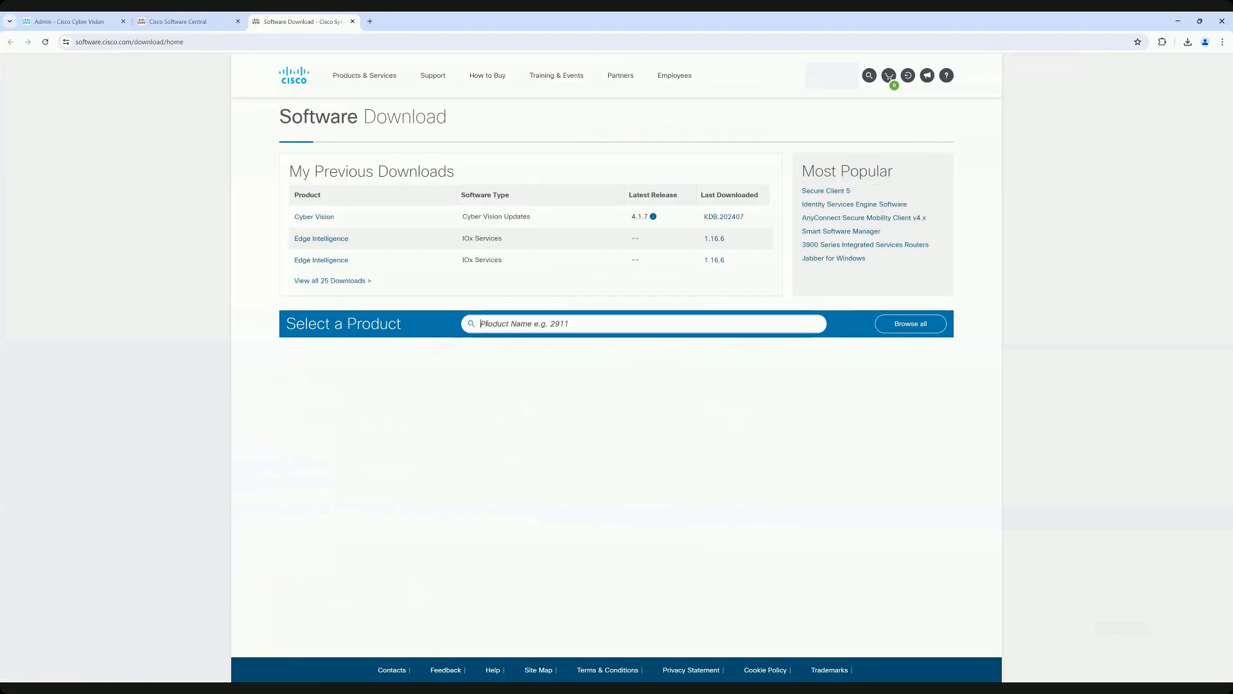
click(483, 323)
text(cyber vision)
key(Return)
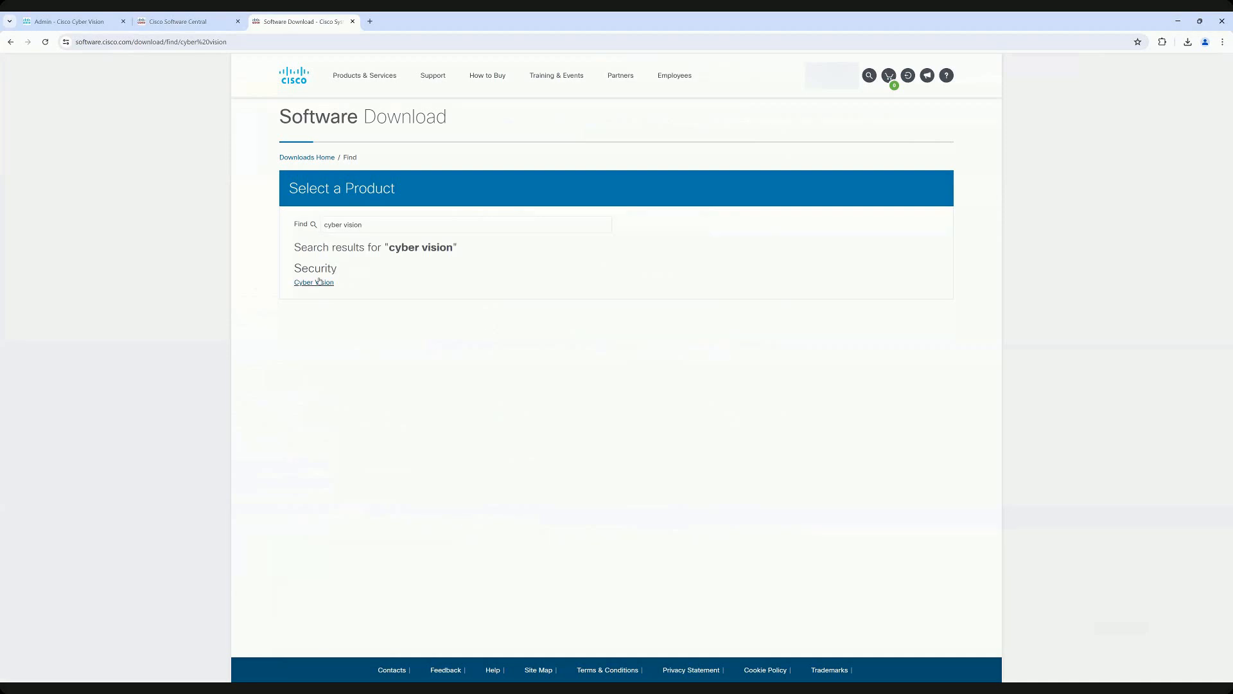
click(319, 282)
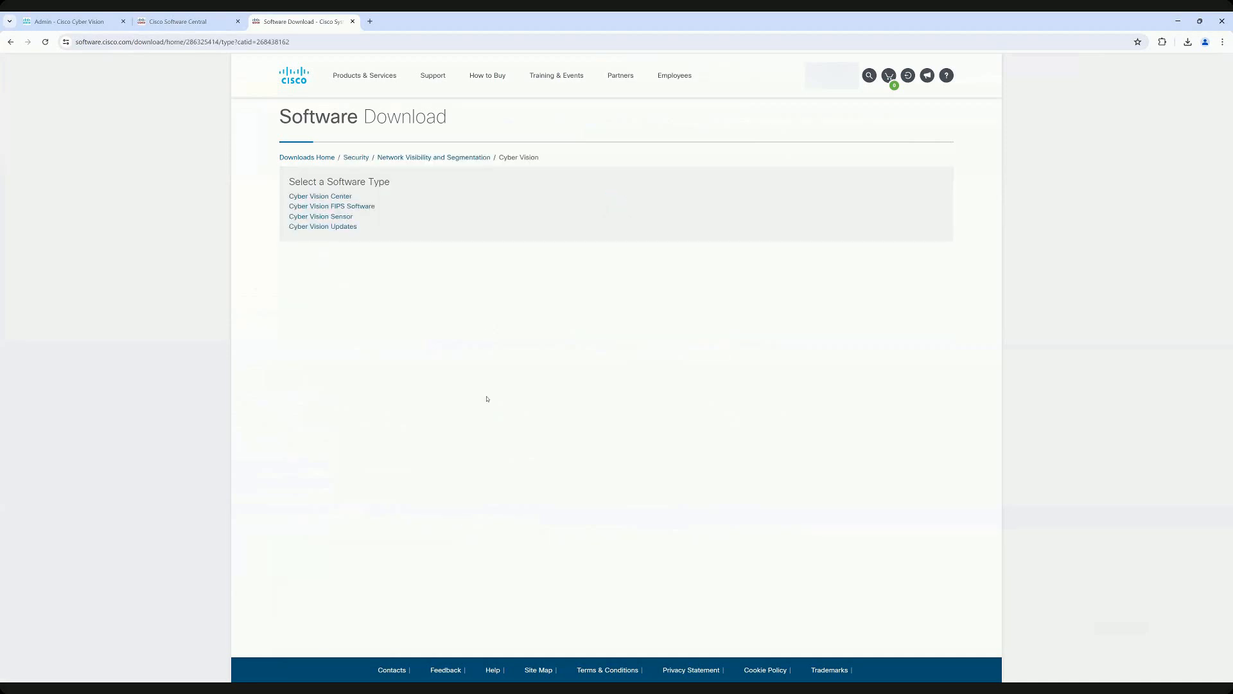
click(330, 227)
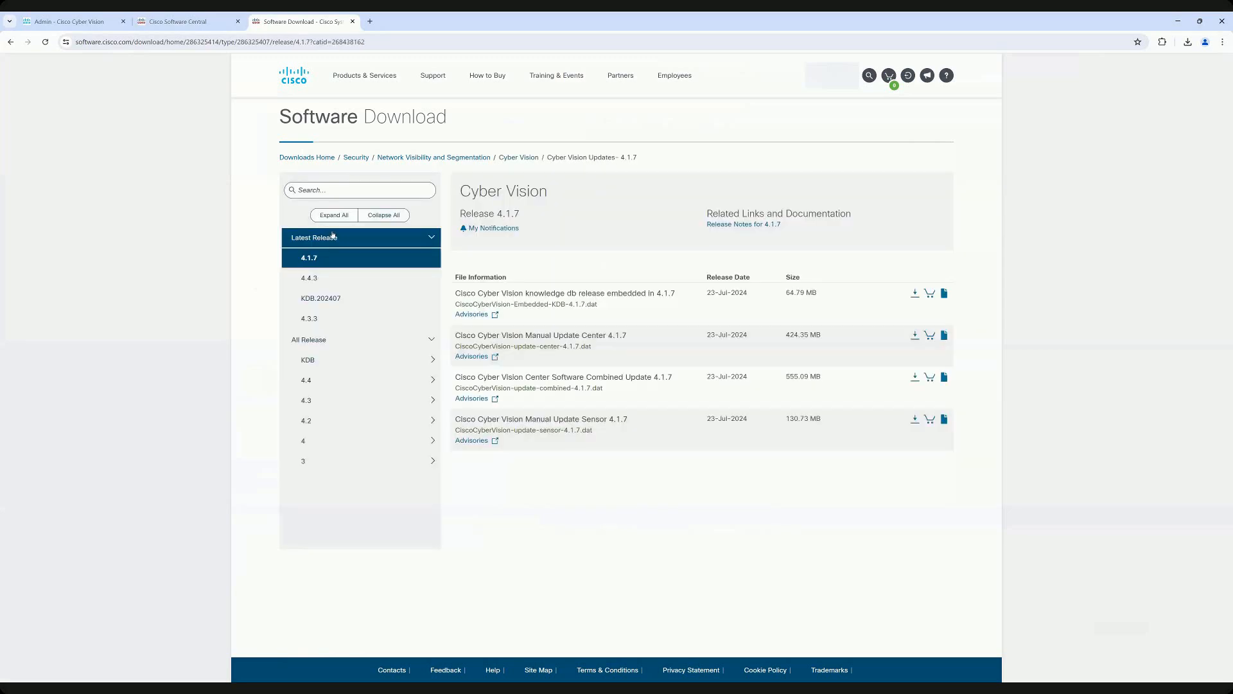
Download Cisco Cyber Vision knowledge database 20240719 from release KDB.202407, accepting Cisco's General Terms, and check the download's progress
click(338, 364)
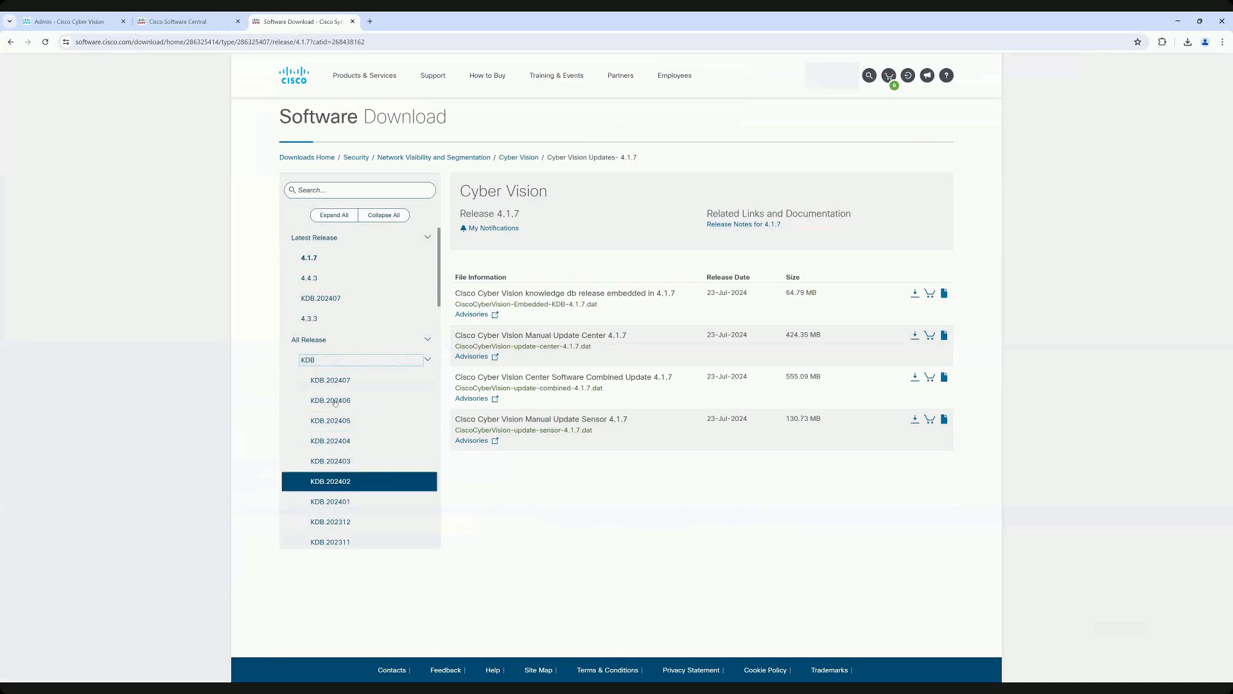
click(337, 380)
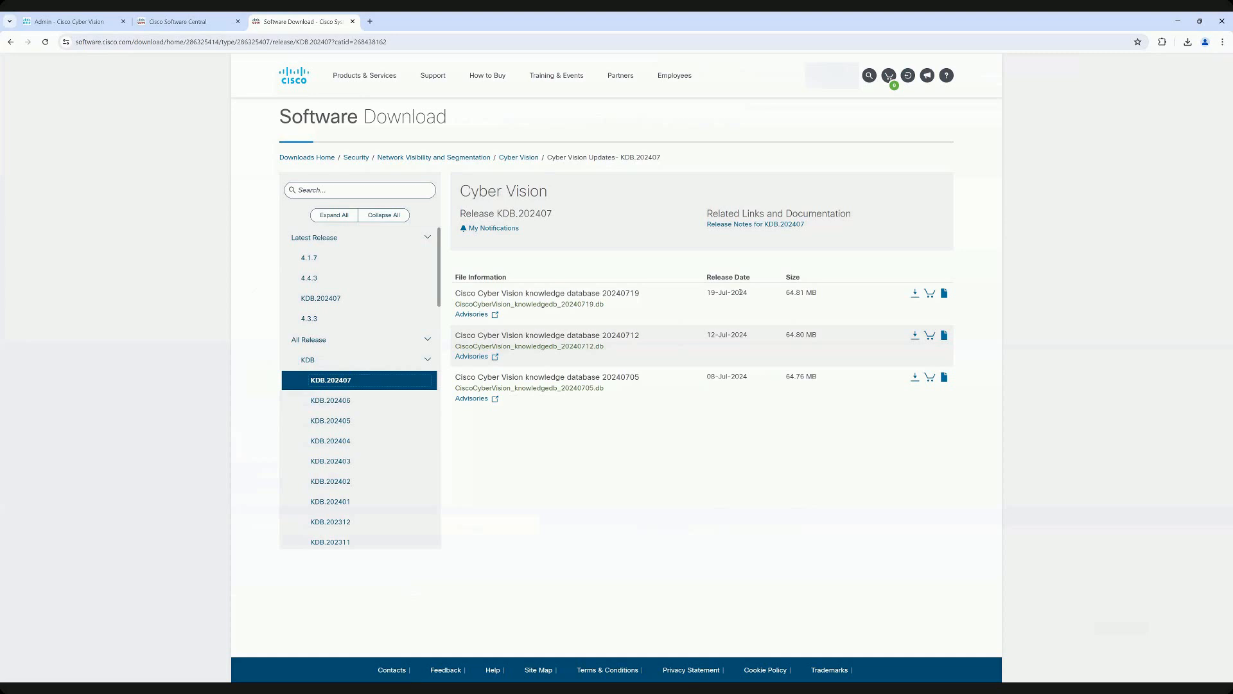
drag(706, 293, 756, 295)
click(915, 295)
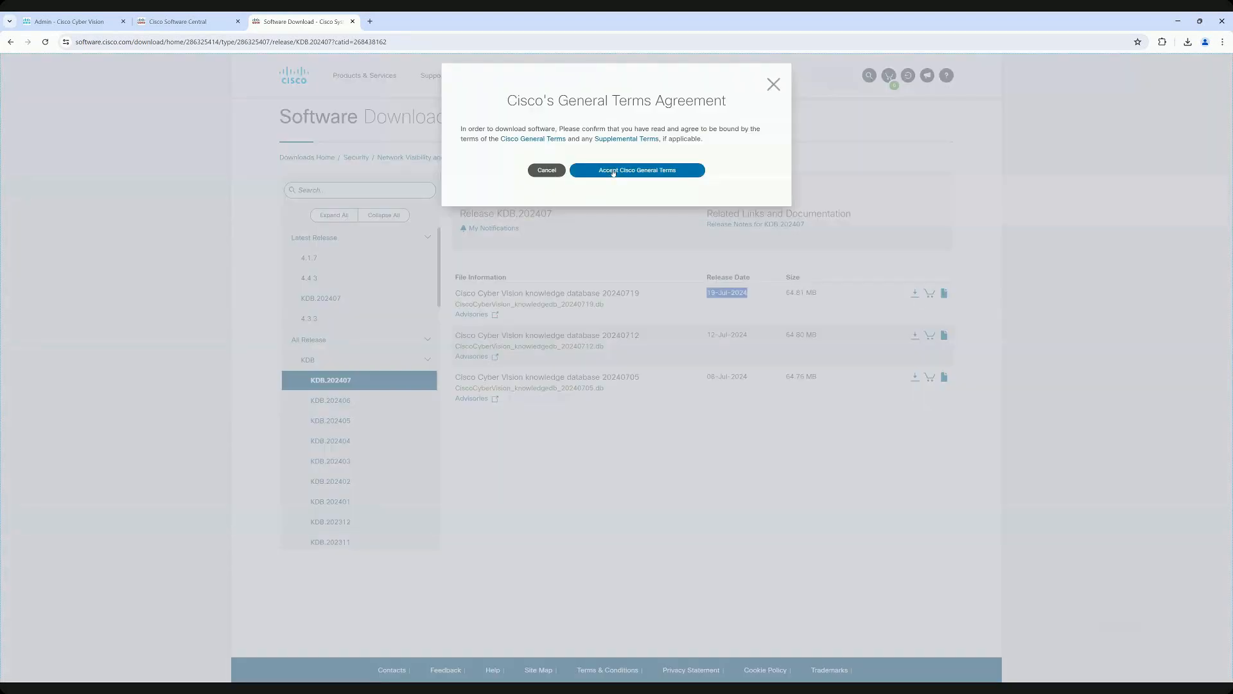
click(613, 171)
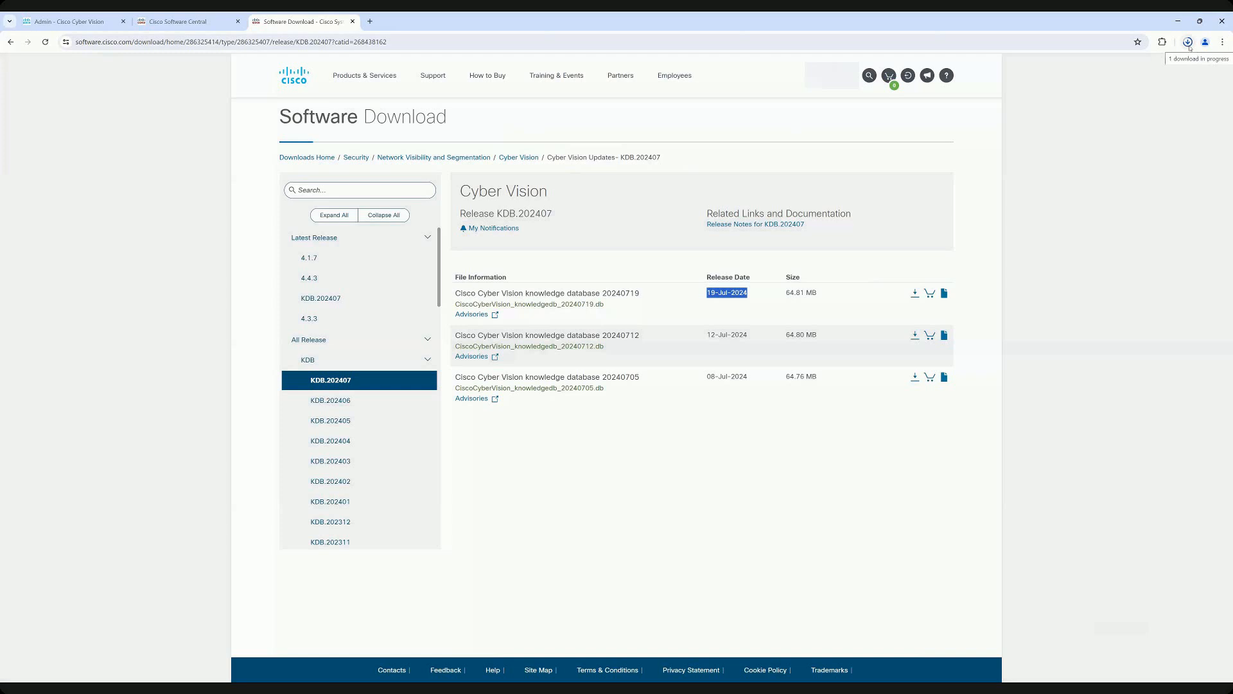
click(1188, 43)
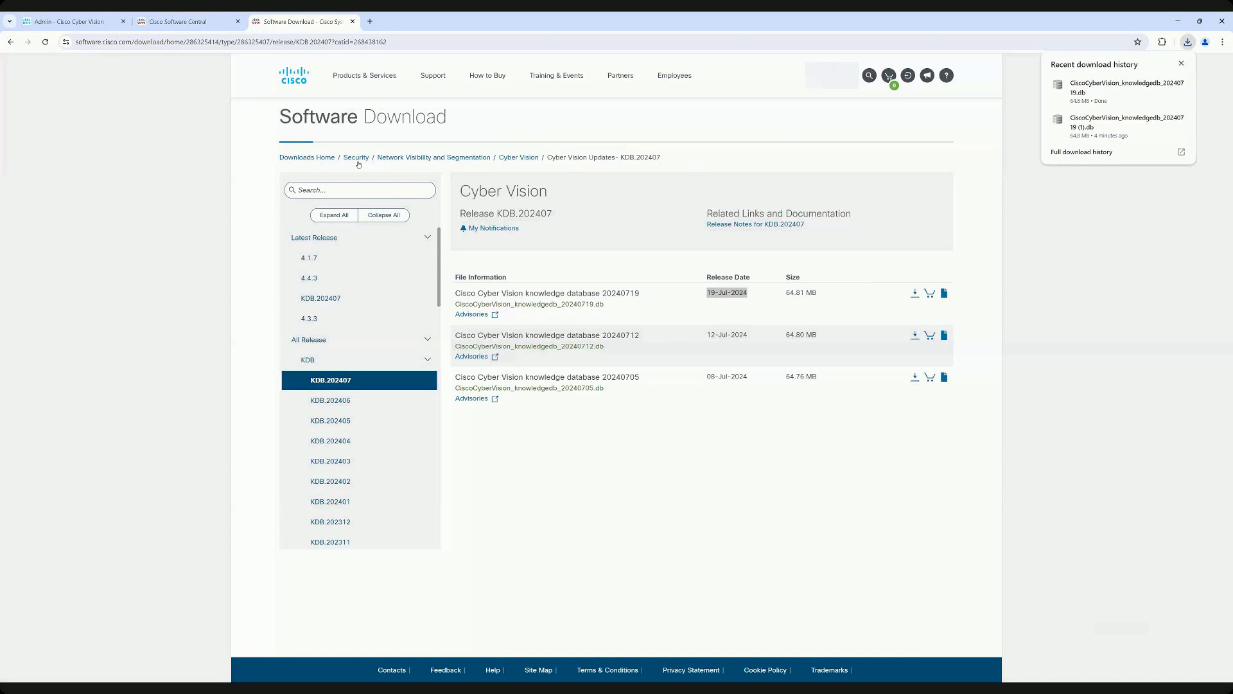
Return to the Cyber Vision system page and start a Knowledge DB import
click(99, 28)
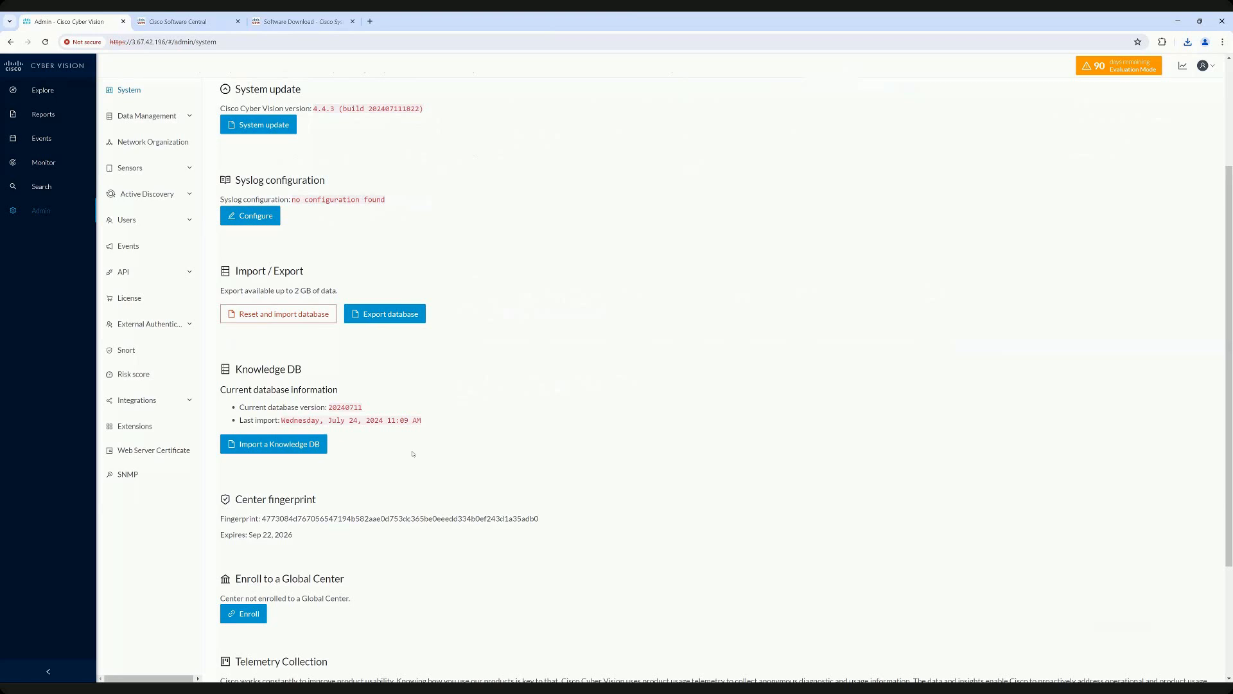
click(274, 447)
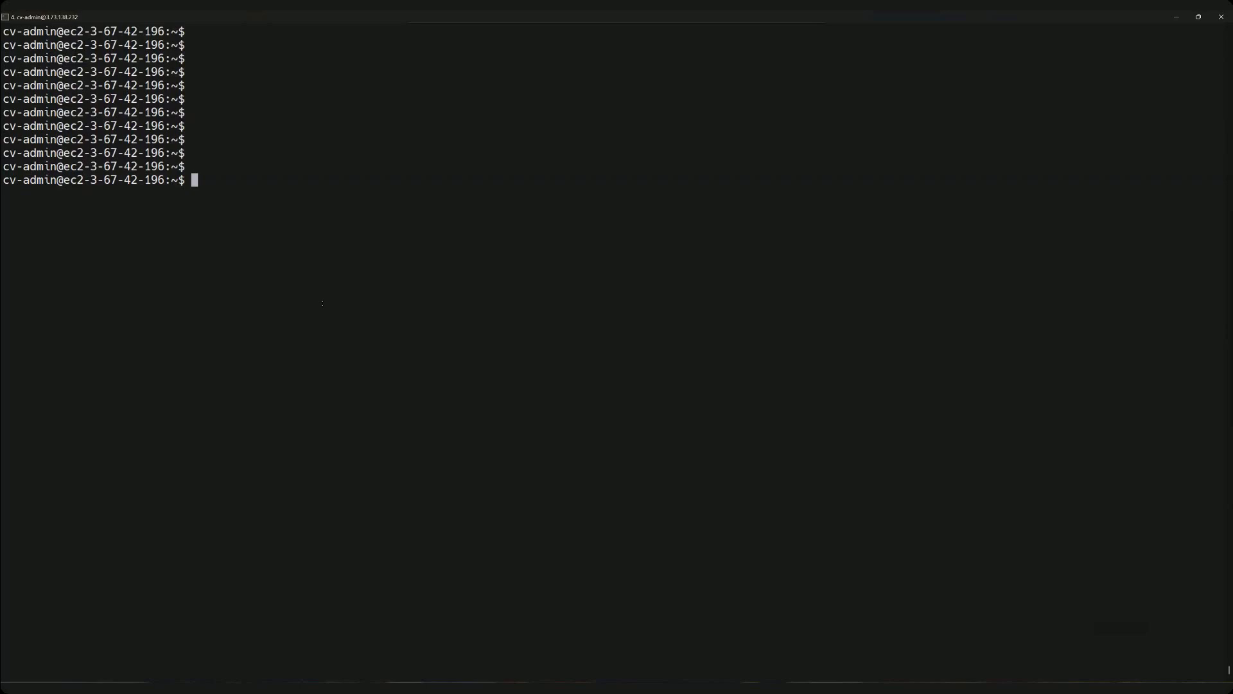
In the center's terminal, list /tmp with "ls -ltr /tmp" and highlight the file CiscoCyberVision_knowledgedb_20240719.db
text(ls -ltr /tmp)
key(Return)
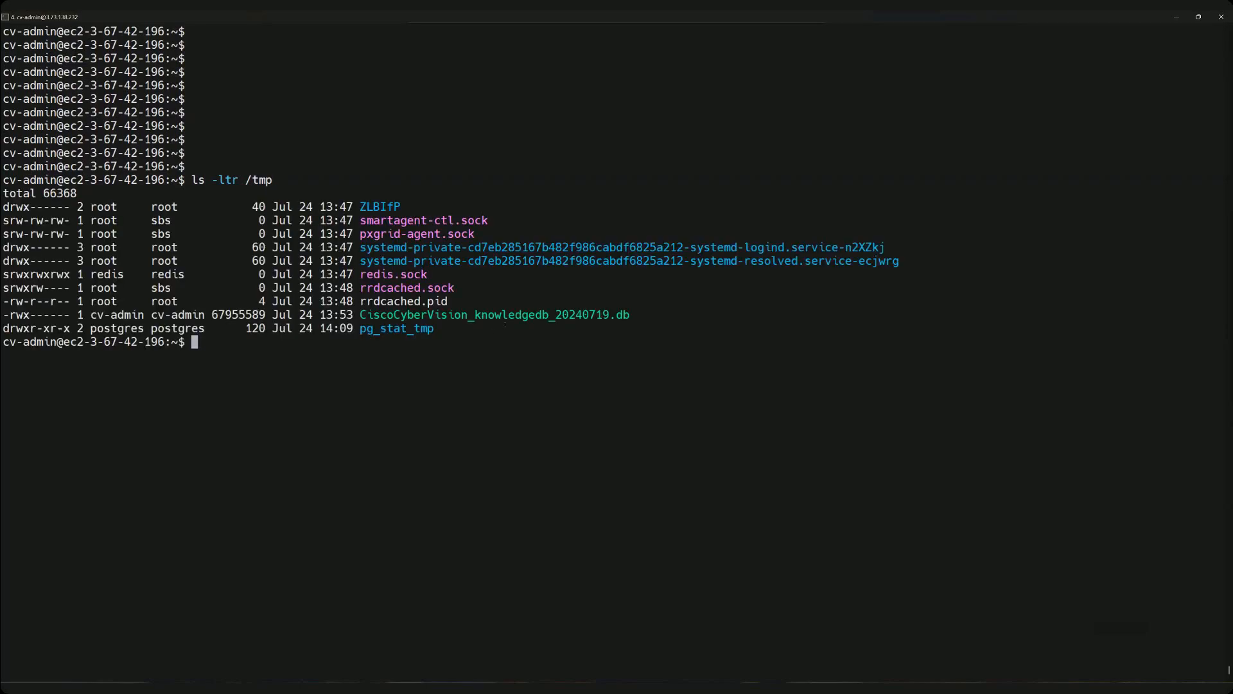
double_click(516, 315)
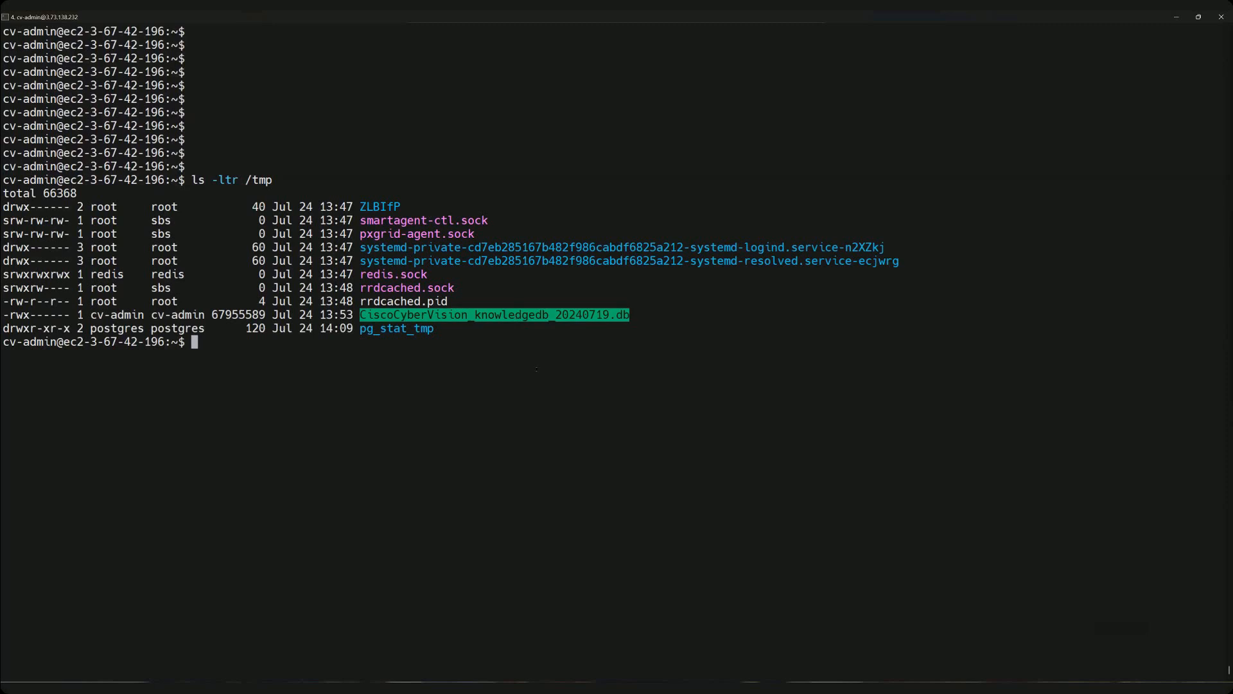
Import the knowledge database by recalling and running "sudo /opt/sbs/bin/sbs-sdb-import -i /tmp/CiscoCyberVision_knowledgedb_20240719.db -a -f", and check the closing notice
key(ctrl+r)
text(sbs)
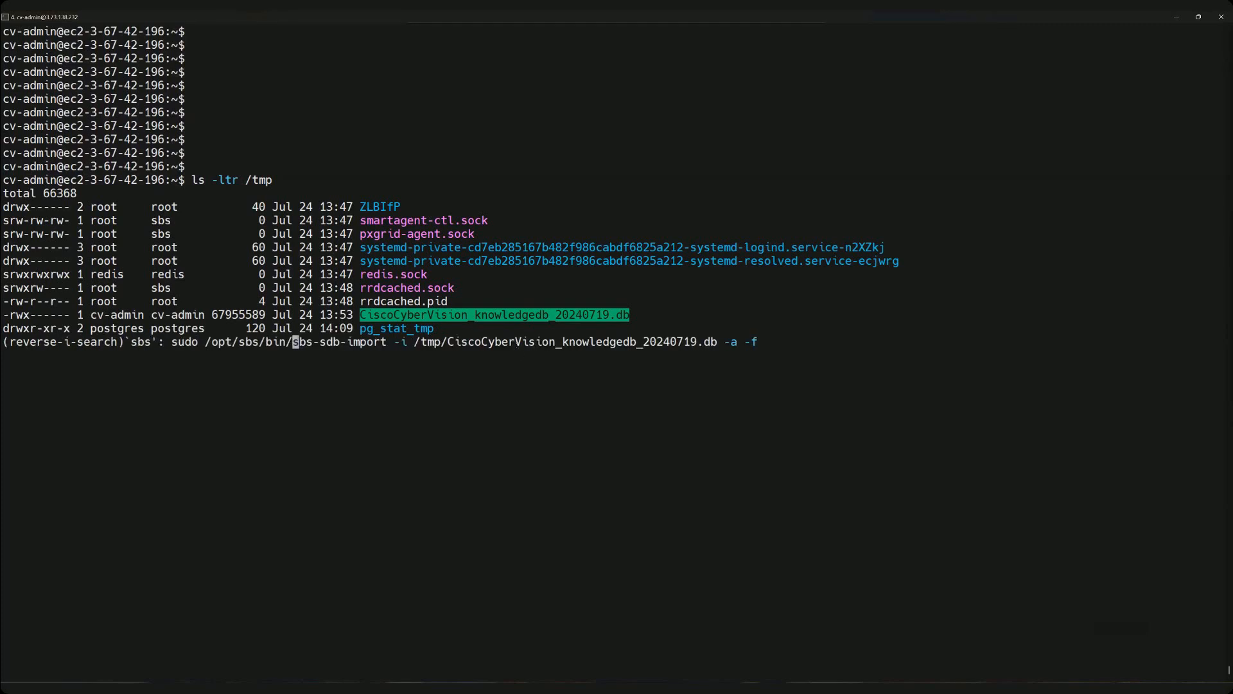
double_click(518, 343)
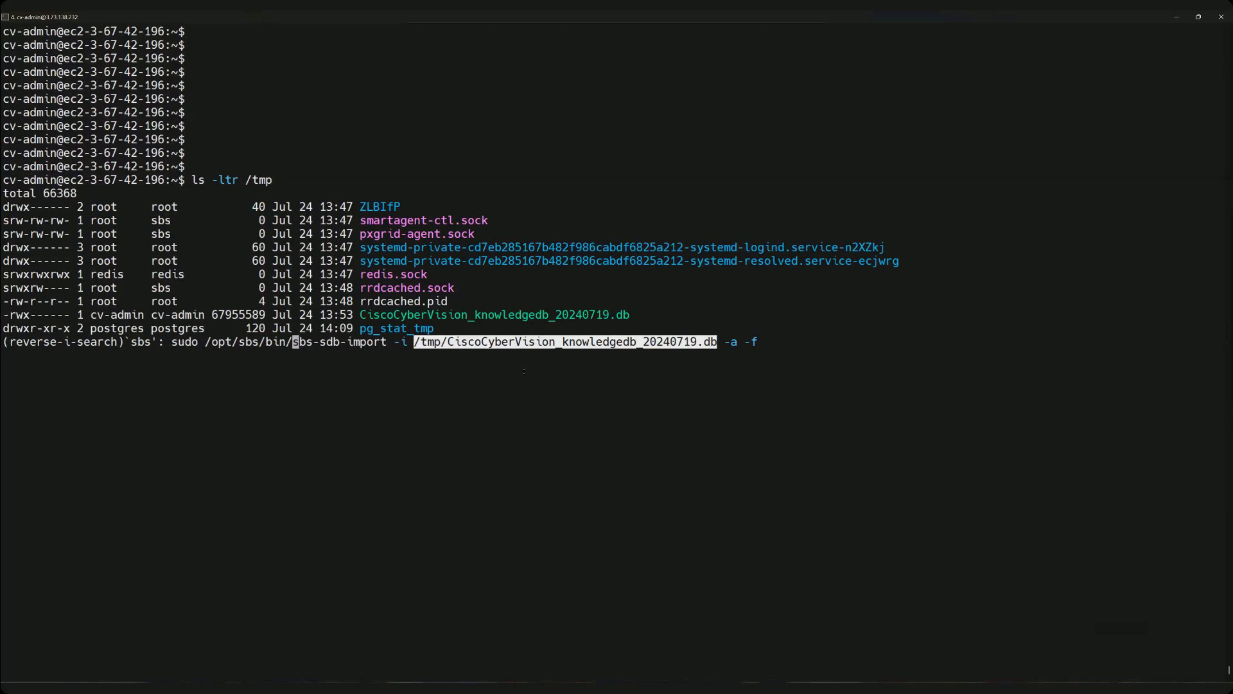
key(Return)
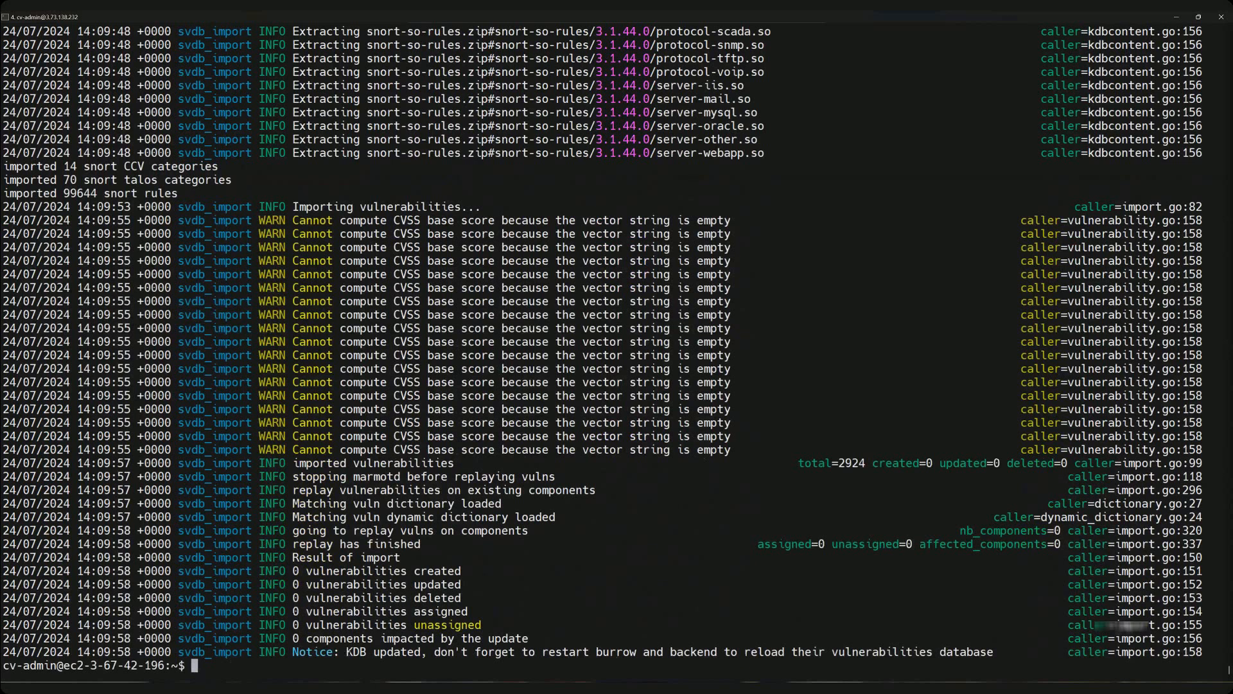
drag(340, 652, 422, 651)
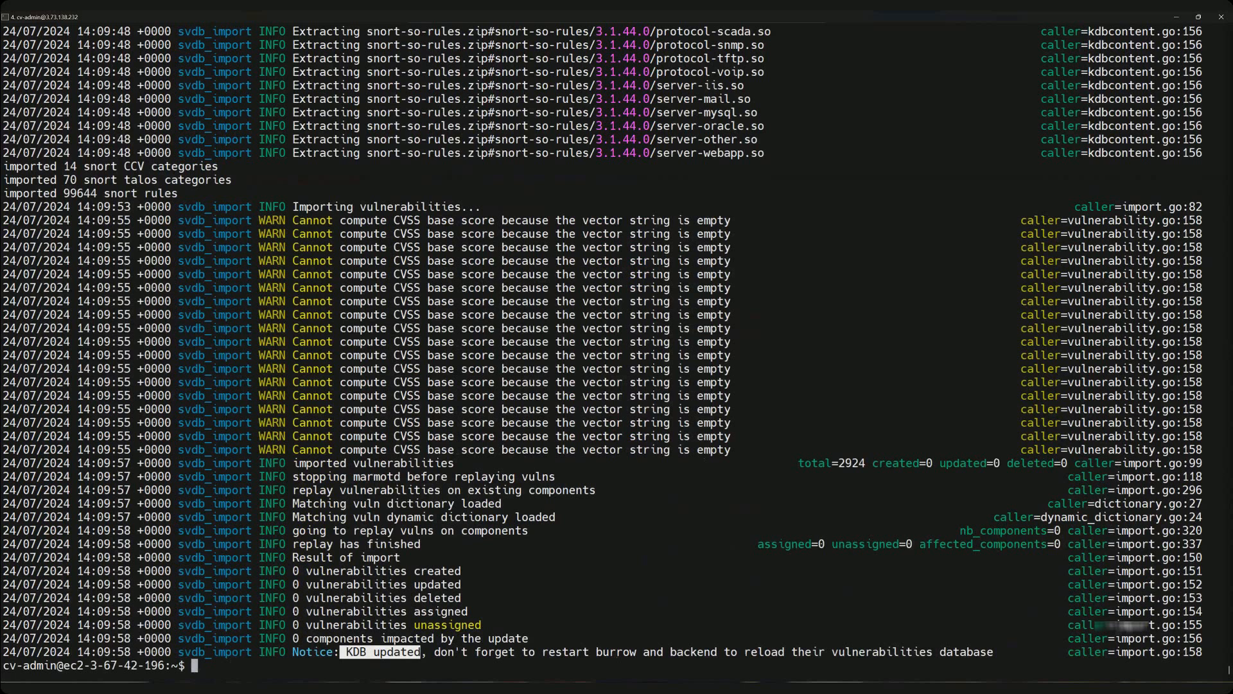
key(alt+Tab)
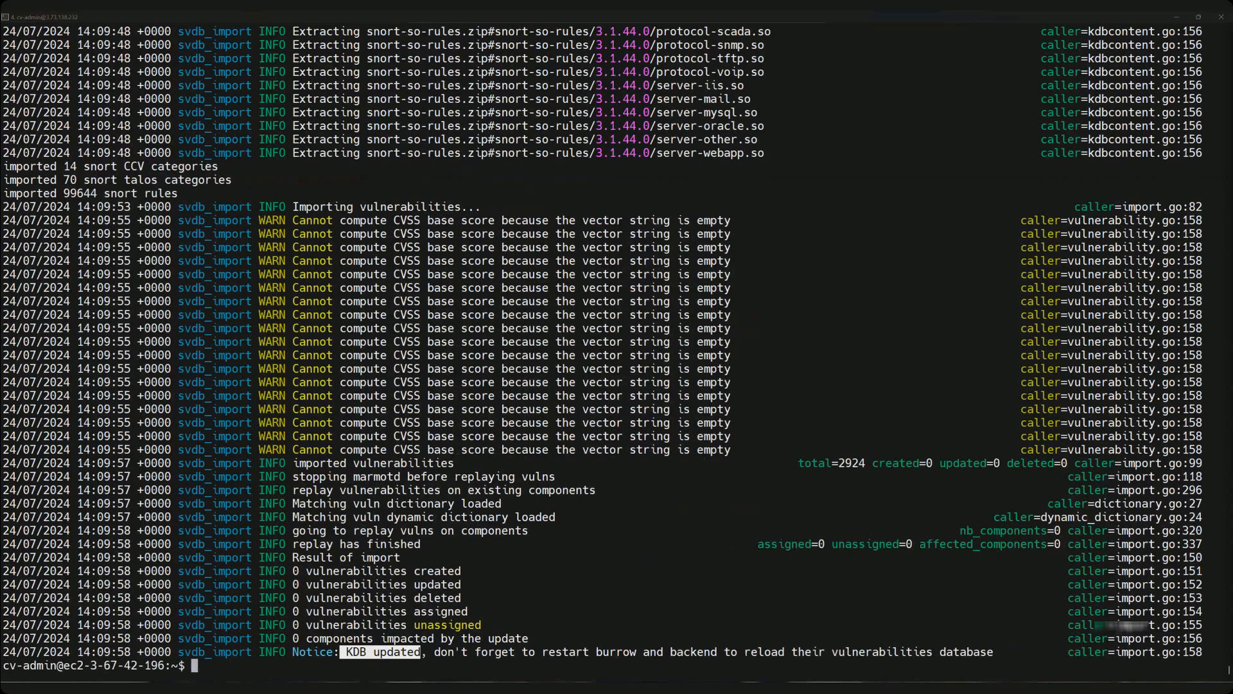